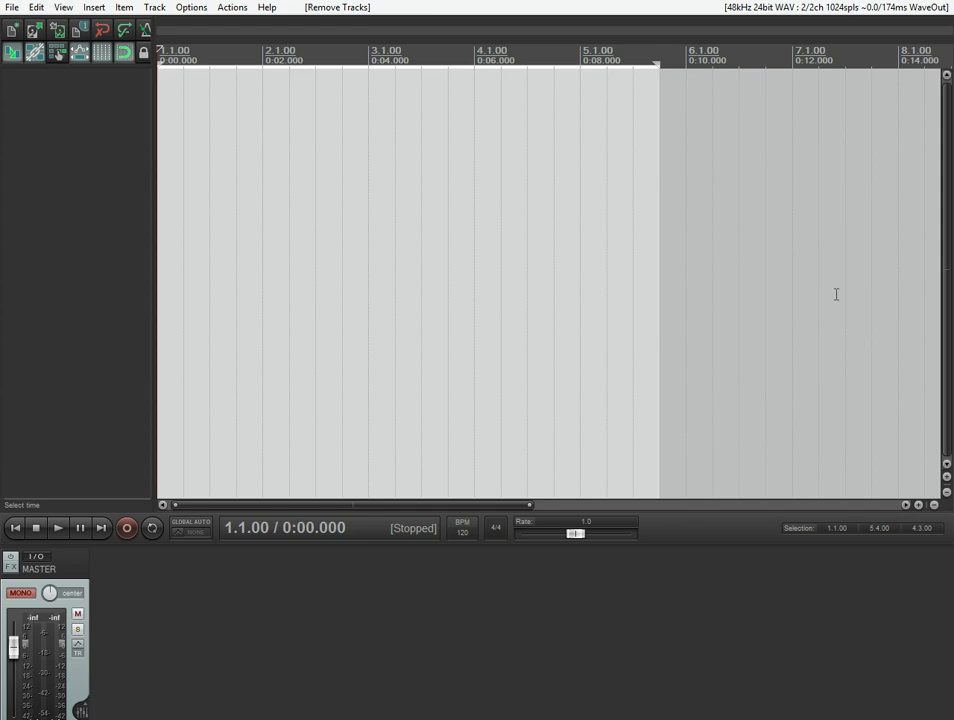
- Insert the DSK AkoustiK Guitar virtual instrument on a new track and move its FX window off the track controls
click(90, 10)
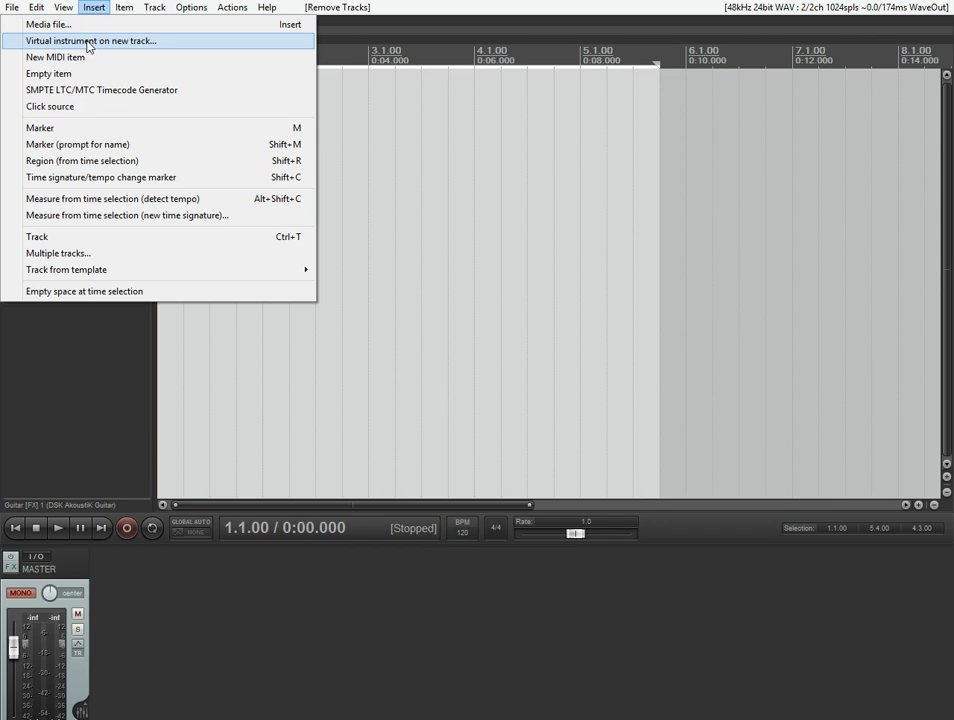
click(88, 42)
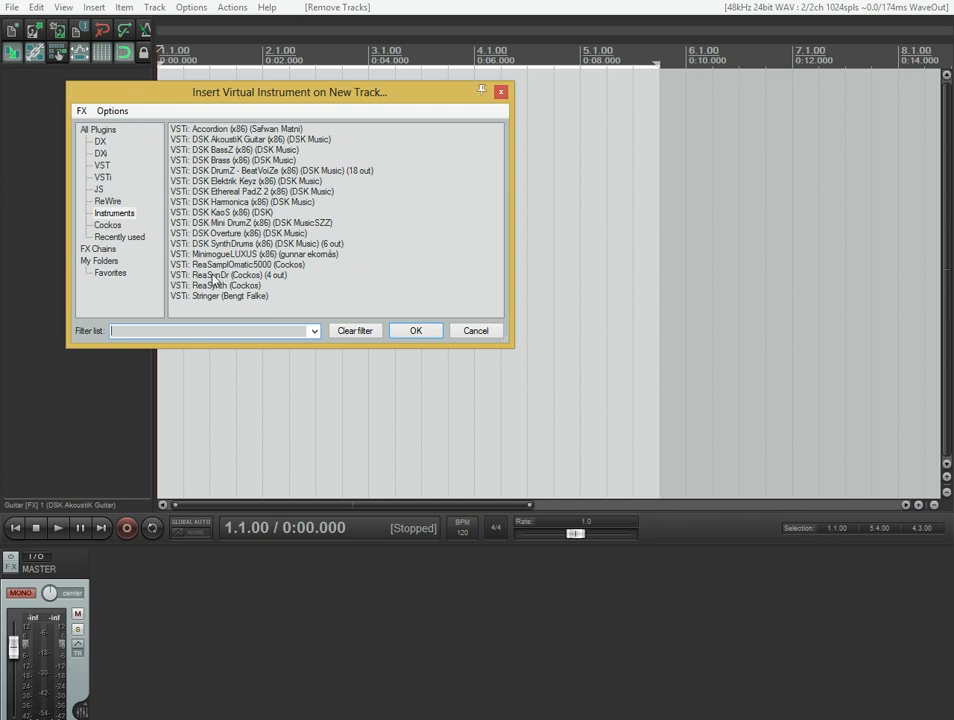
click(118, 215)
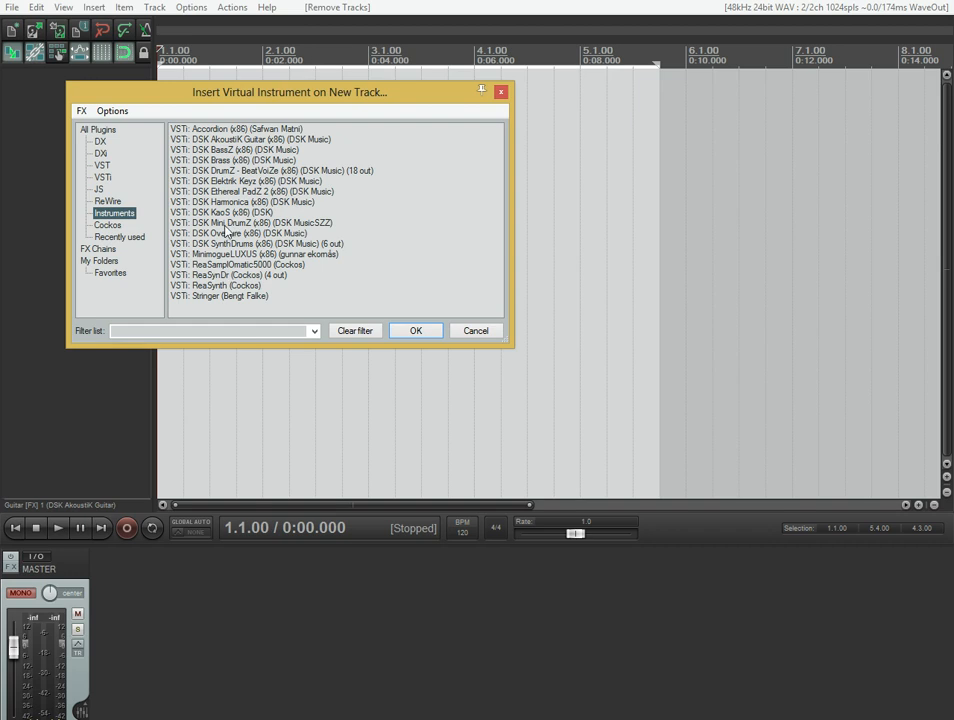
click(212, 140)
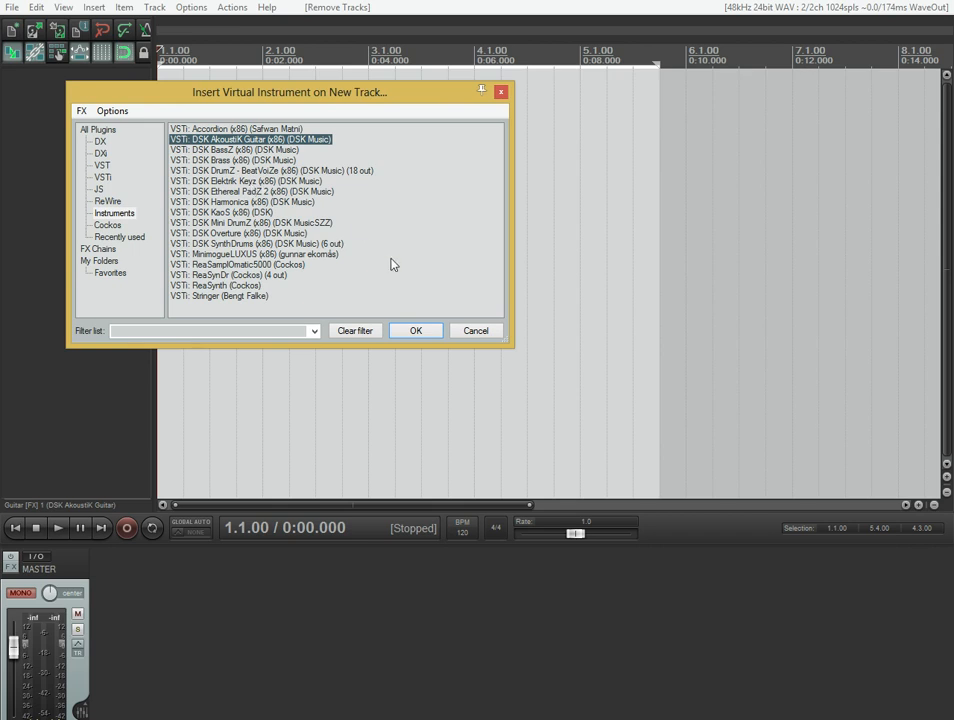
click(414, 333)
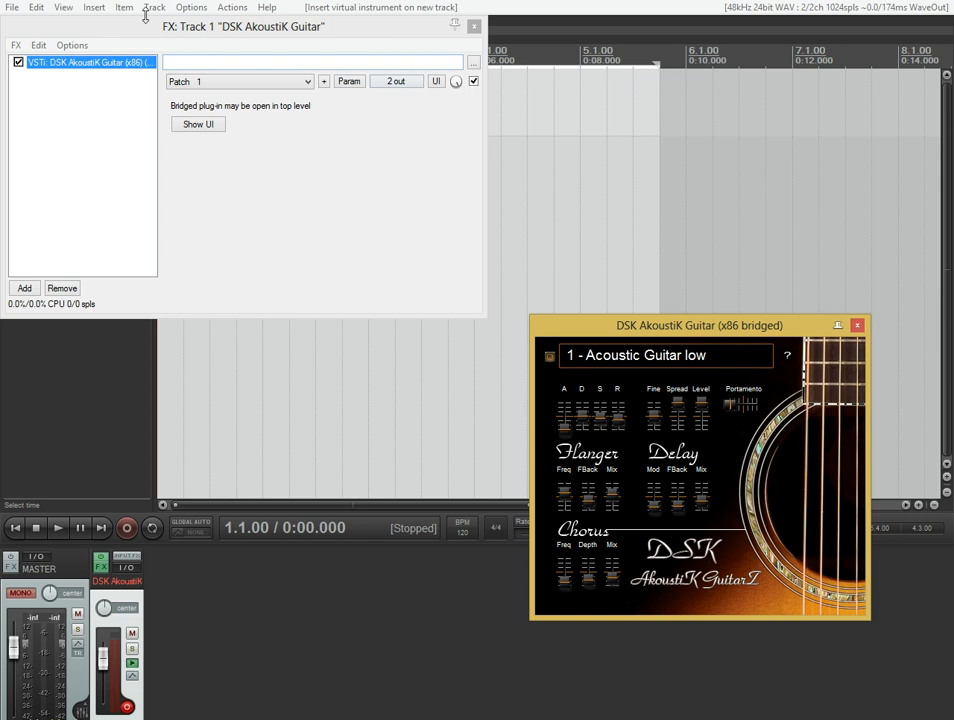
drag(116, 38, 205, 288)
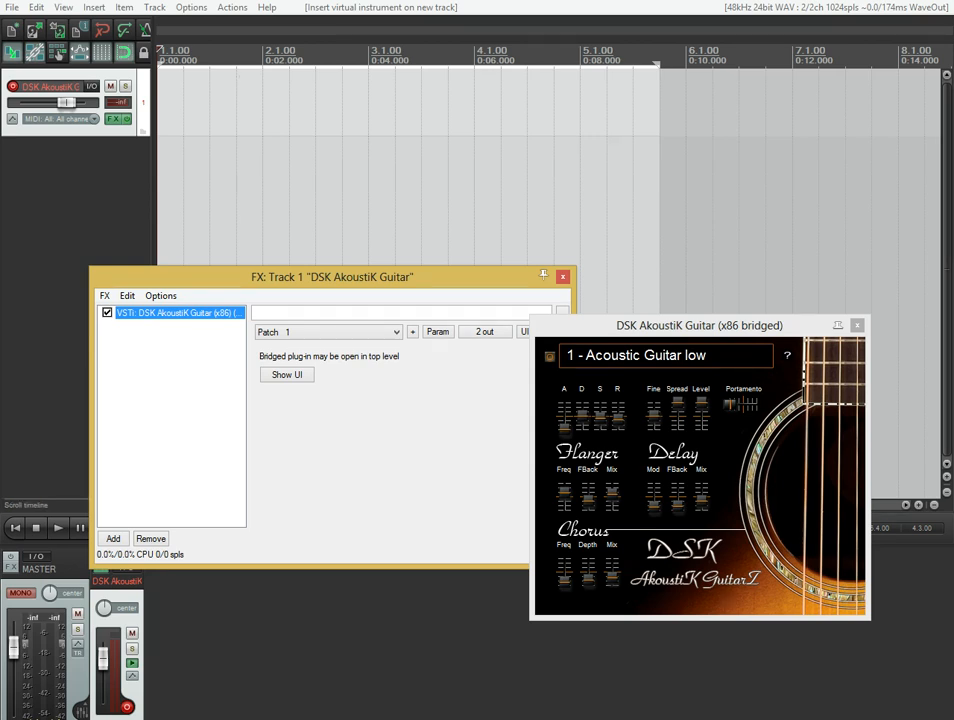
- Show the Virtual MIDI keyboard and place it below the FX window
click(95, 8)
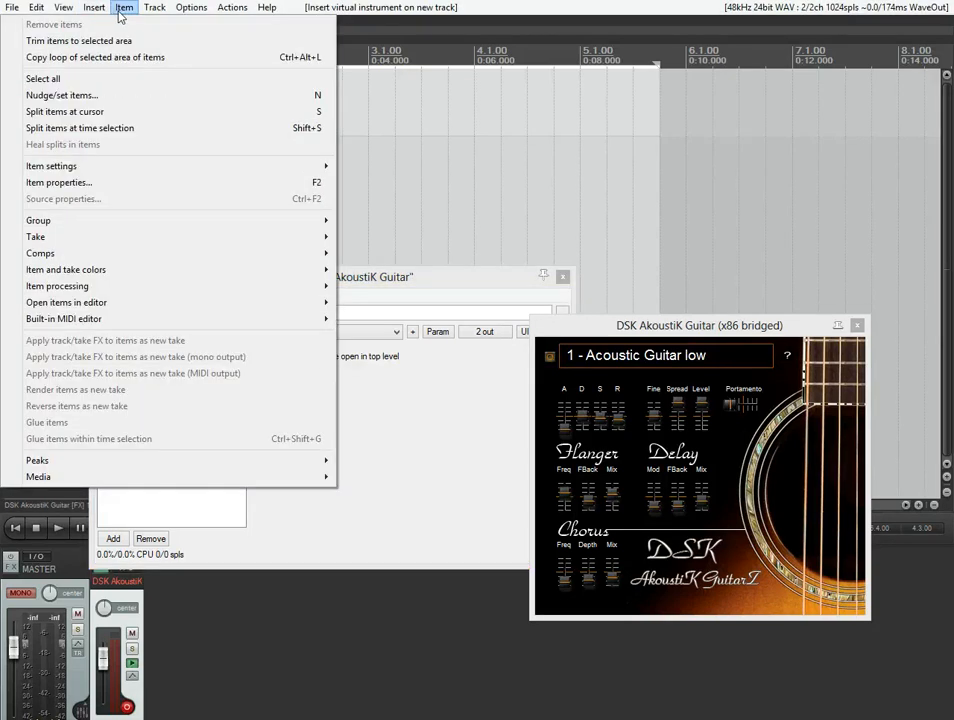
mouse_move(63, 8)
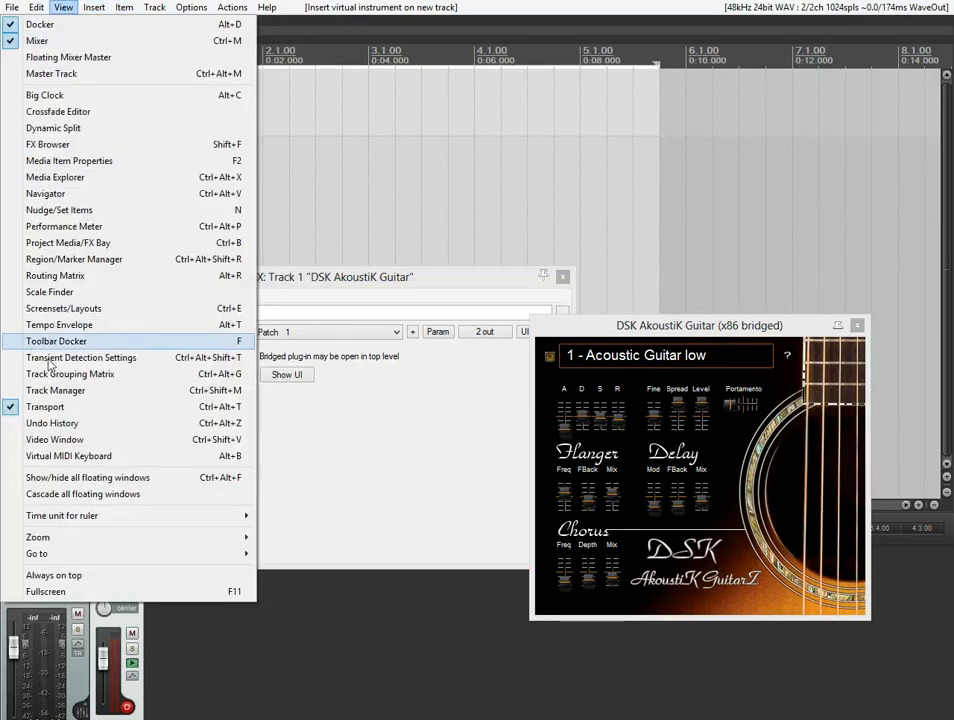
click(70, 456)
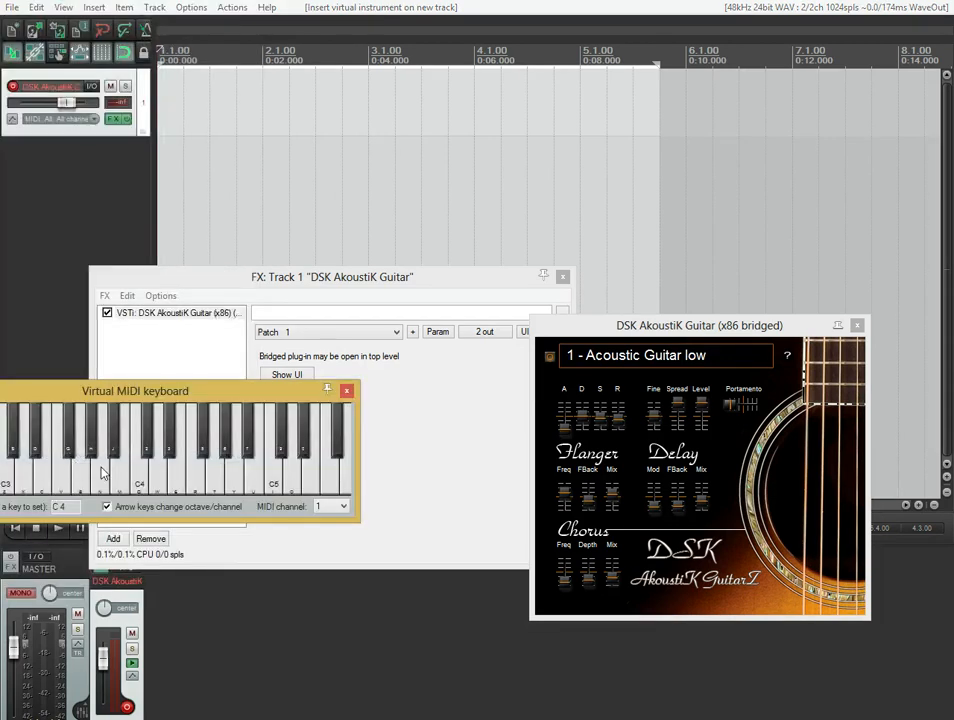
drag(130, 440, 230, 528)
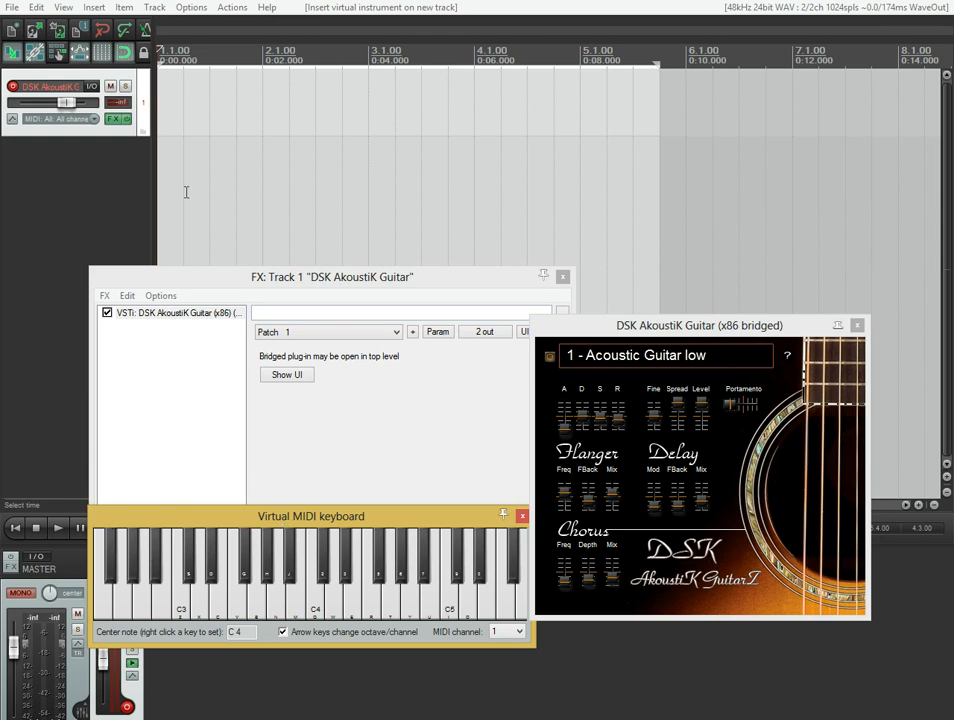
- Place the edit cursor at 1.3.00 and move the FX and MIDI keyboard windows clear of the transport controls
click(210, 92)
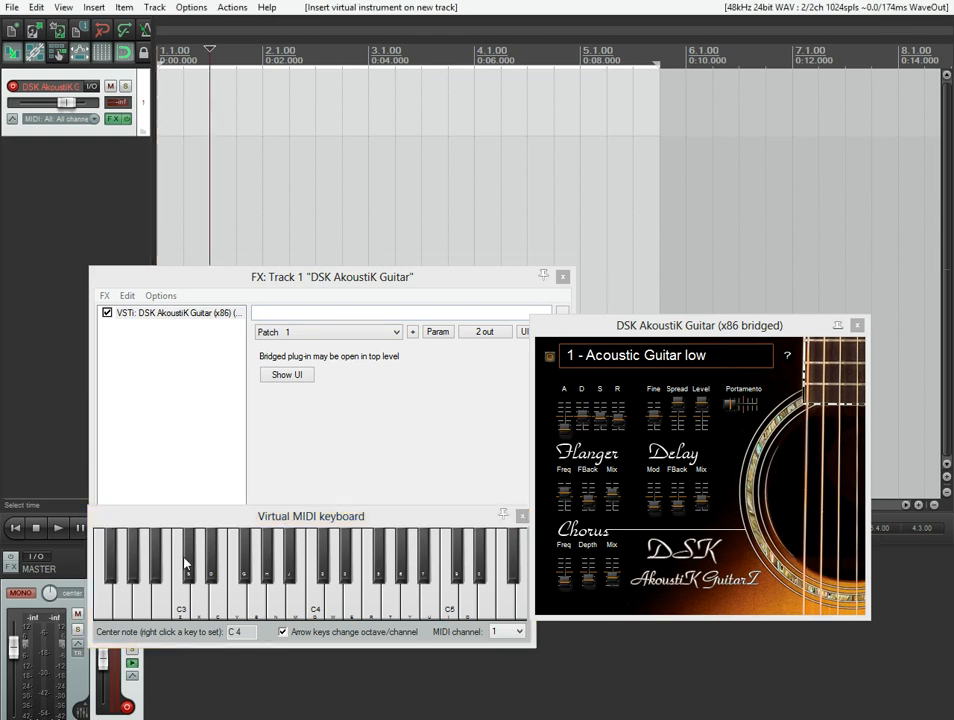
click(155, 520)
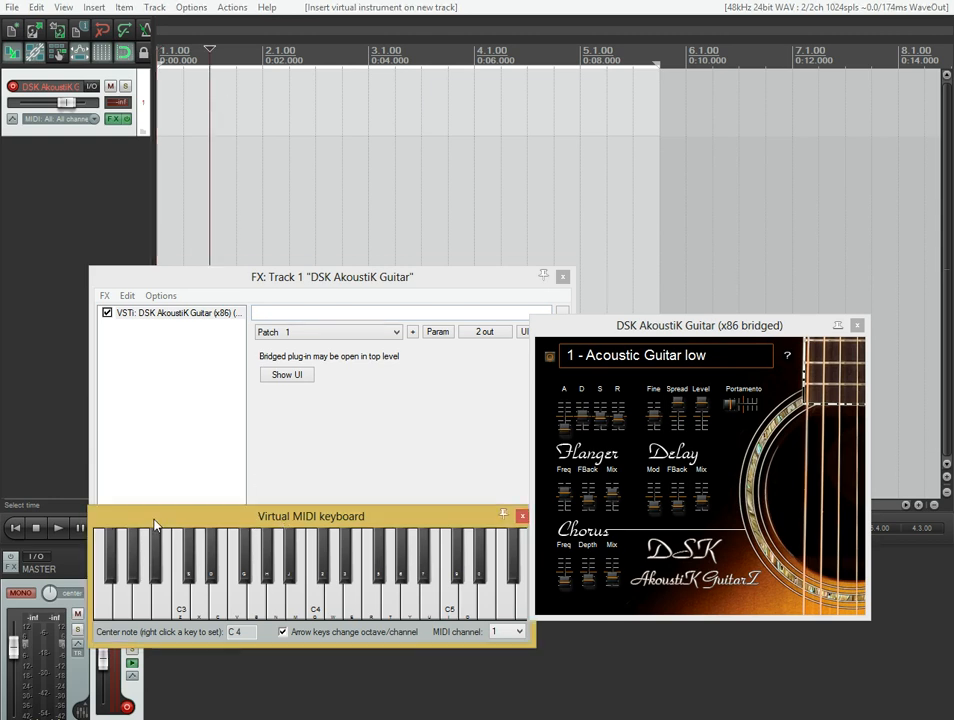
click(13, 87)
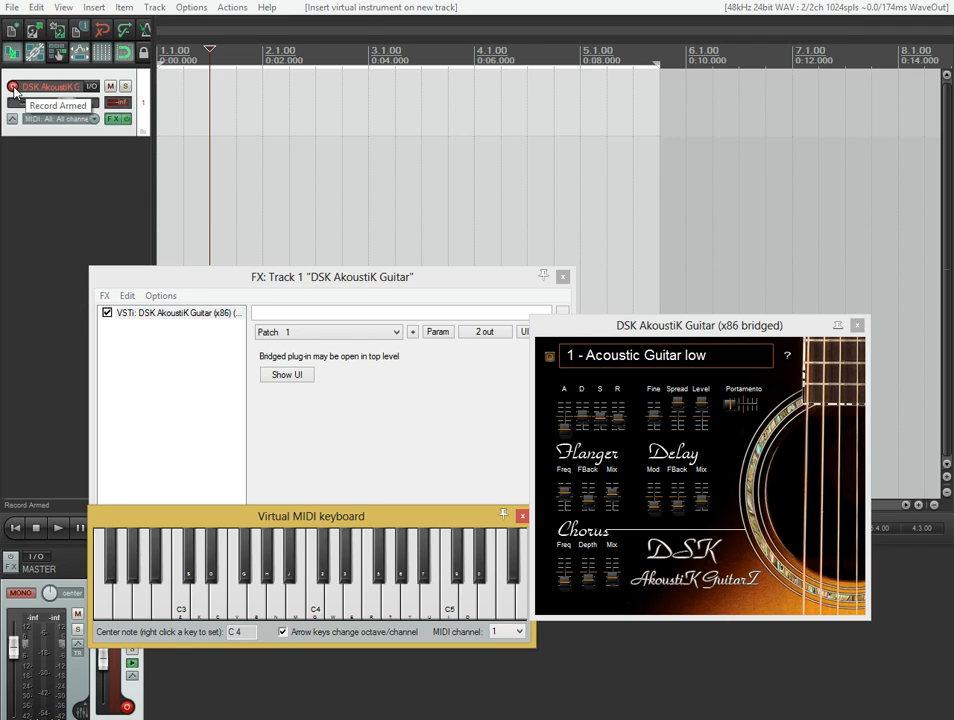
drag(151, 277, 550, 360)
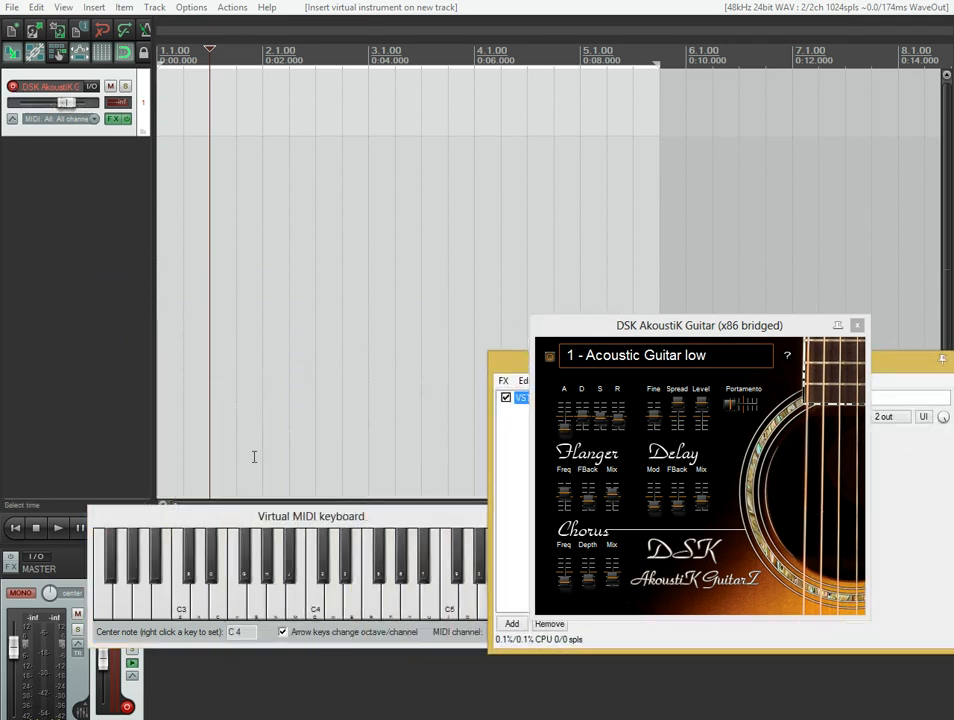
drag(219, 516, 435, 554)
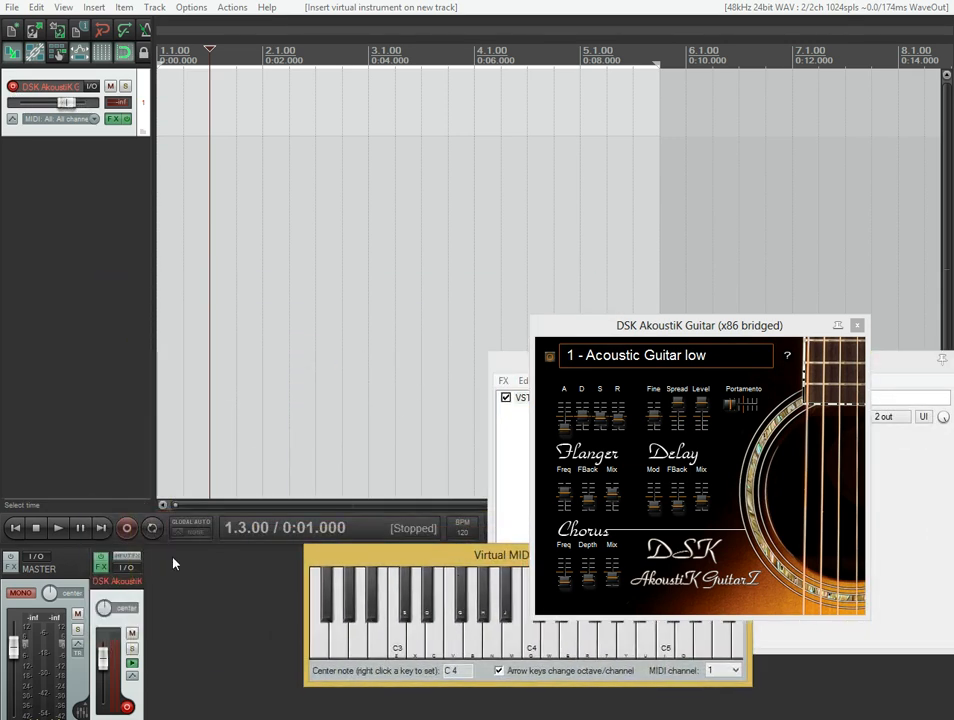
- Record a guitar take with the virtual keyboard, playing five long C3 notes followed by G4, A4, G4, F4 and E4
click(127, 529)
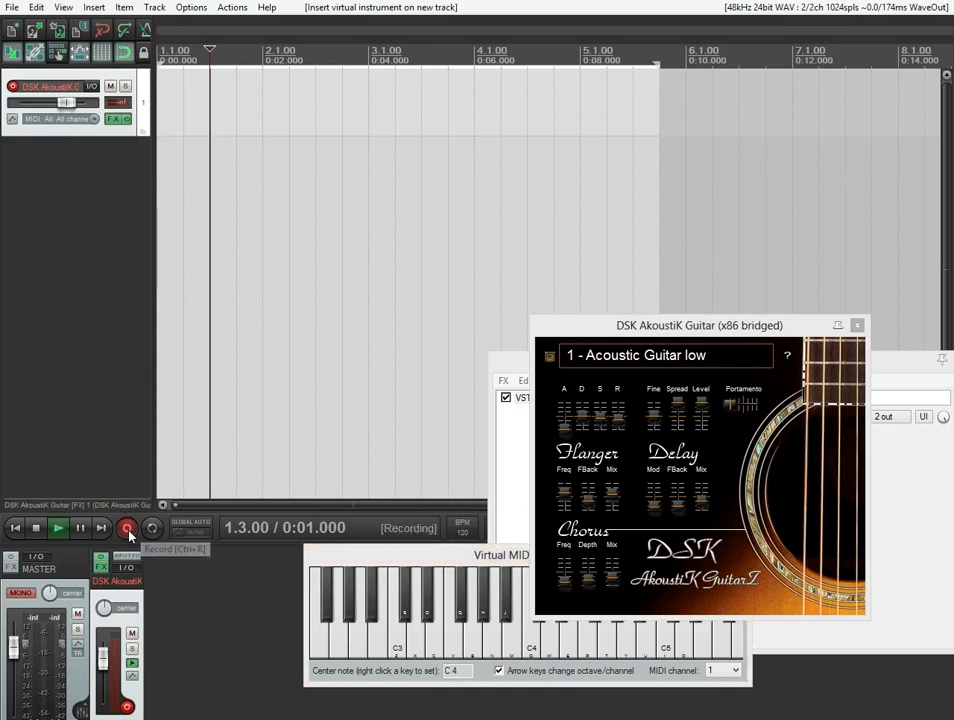
click(347, 557)
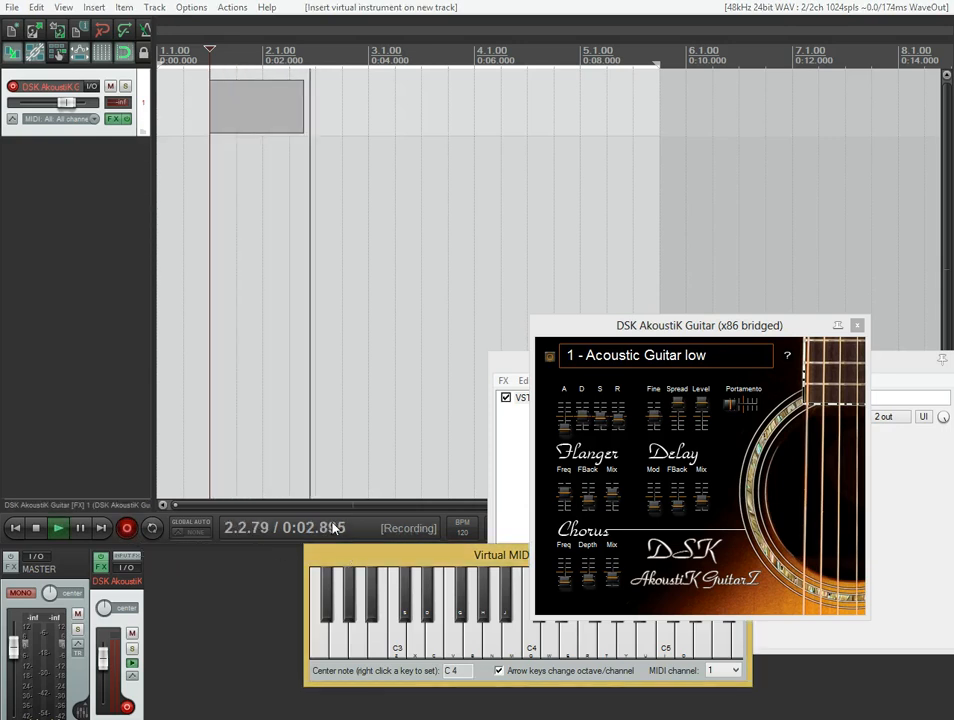
key(z)
key(z)
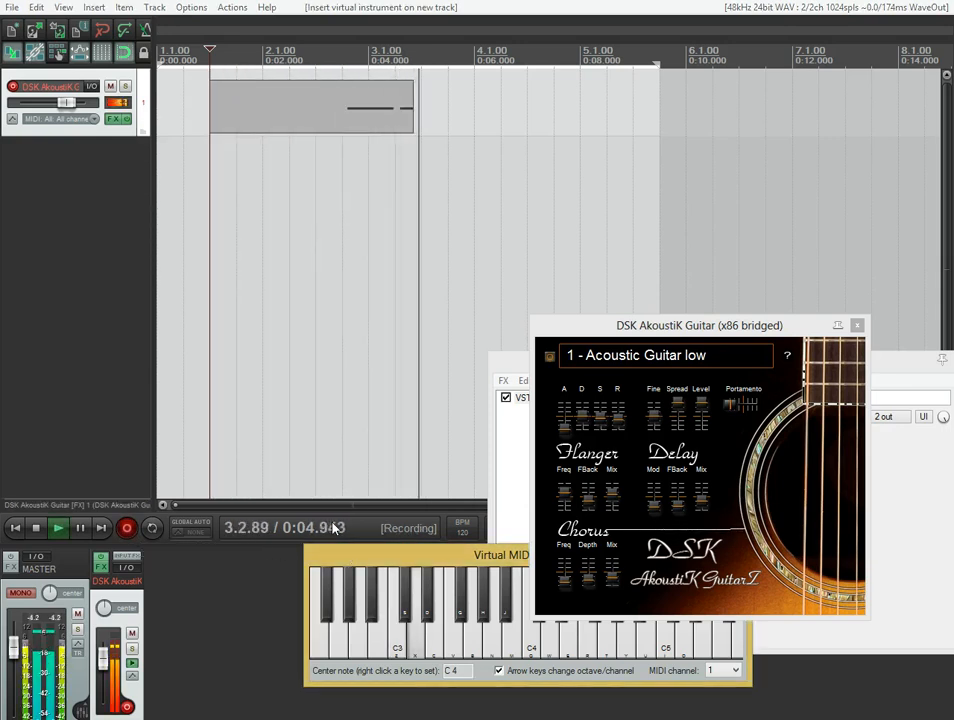
key(z)
key(z)
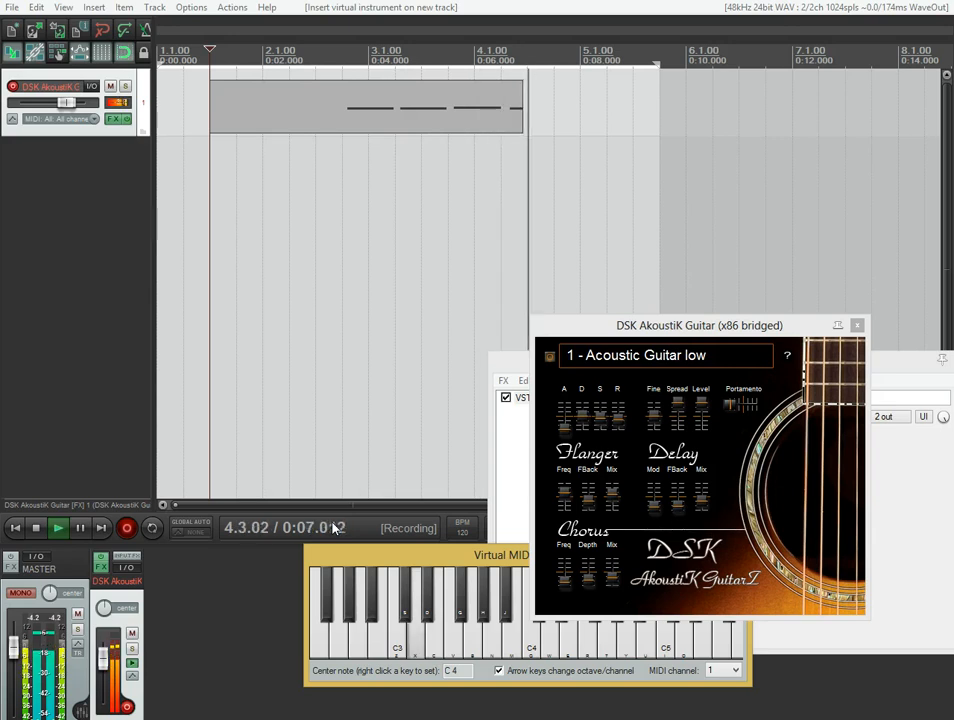
key(z)
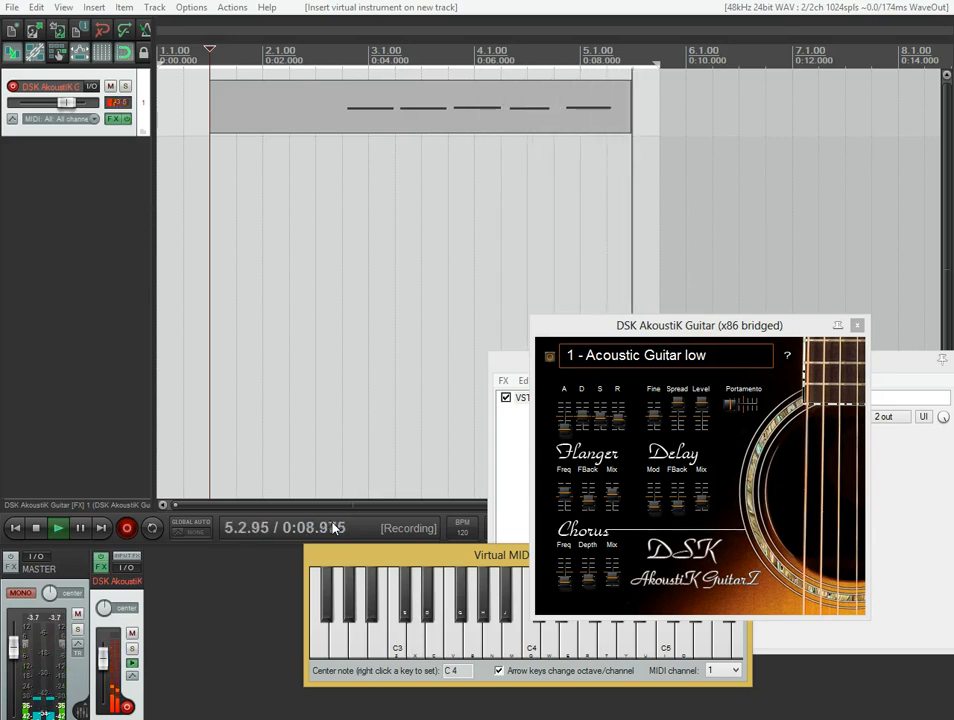
key(x)
key(x)
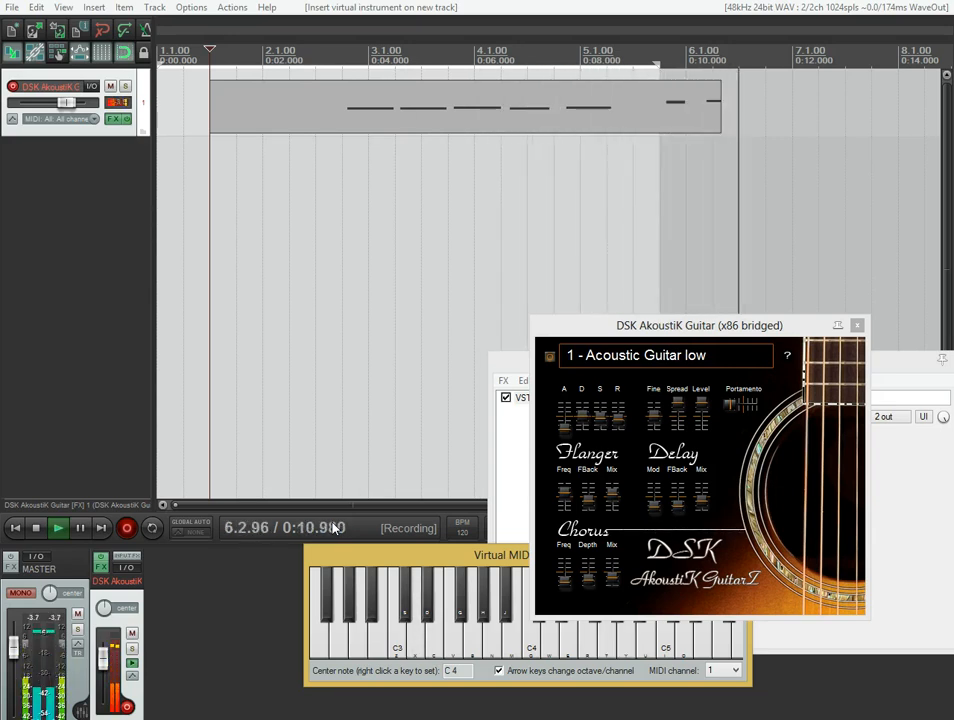
key(t)
key(r)
key(e)
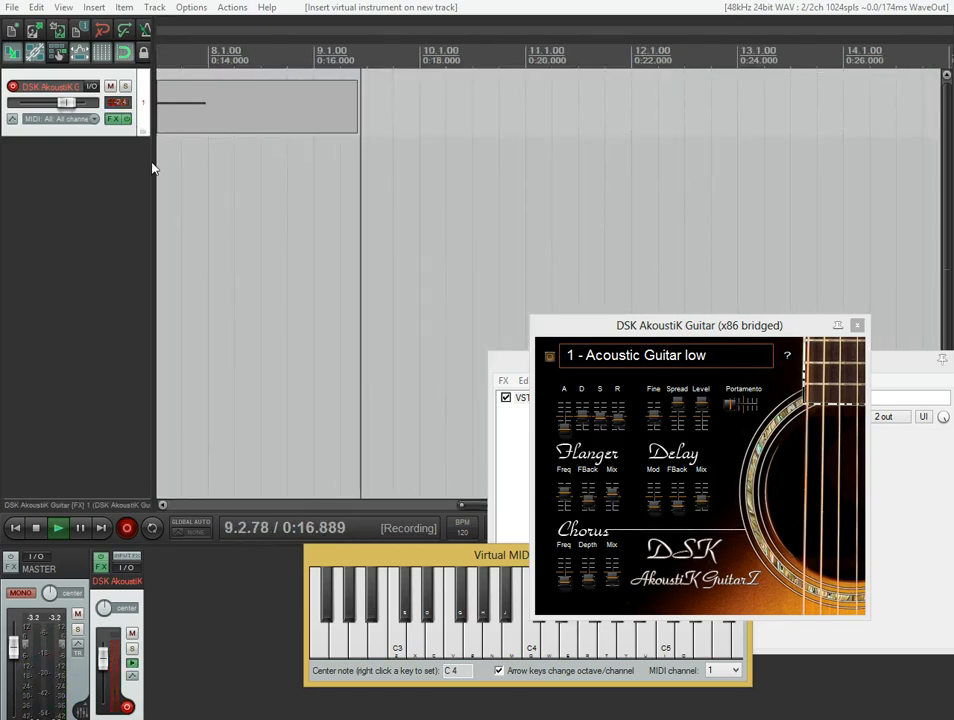
- Stop recording and save the recorded MIDI take, moving the guitar plug-in window off the save dialog
click(37, 530)
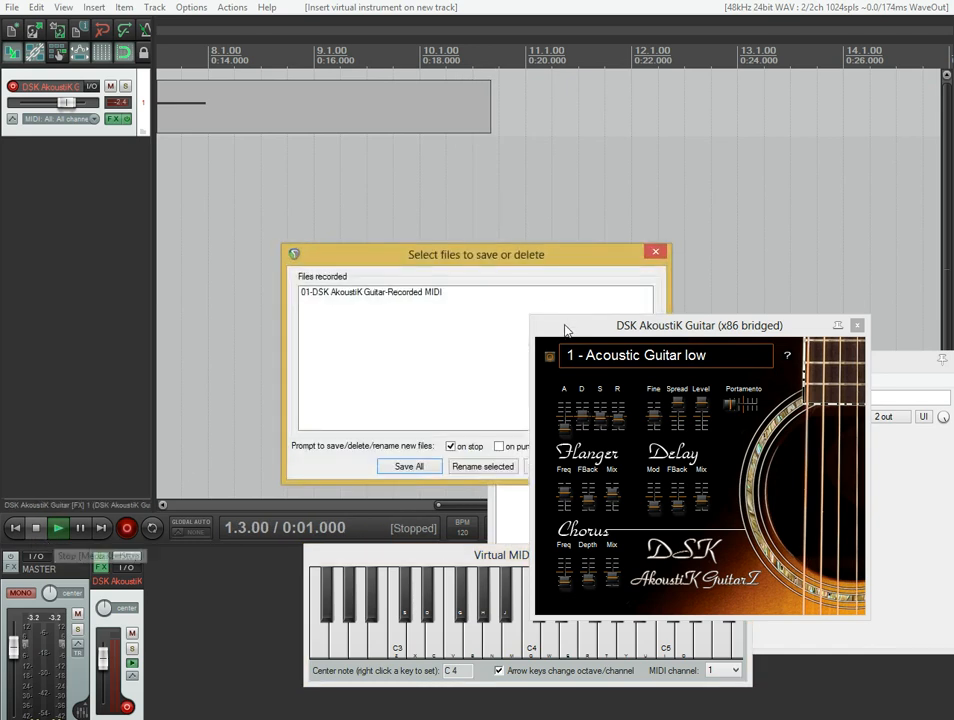
drag(580, 327, 762, 466)
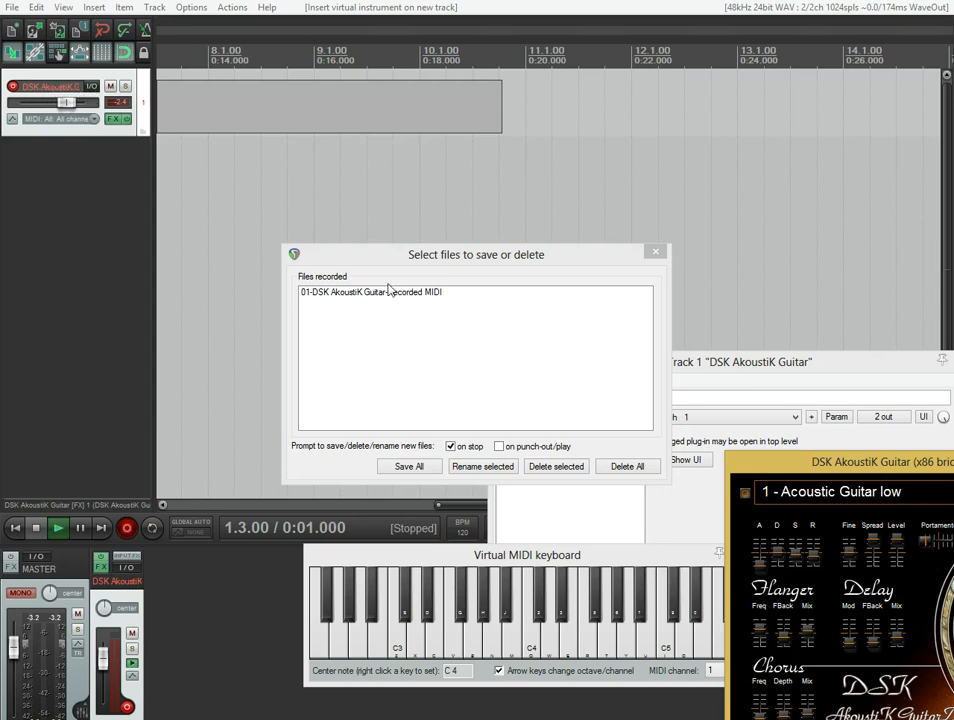
click(428, 471)
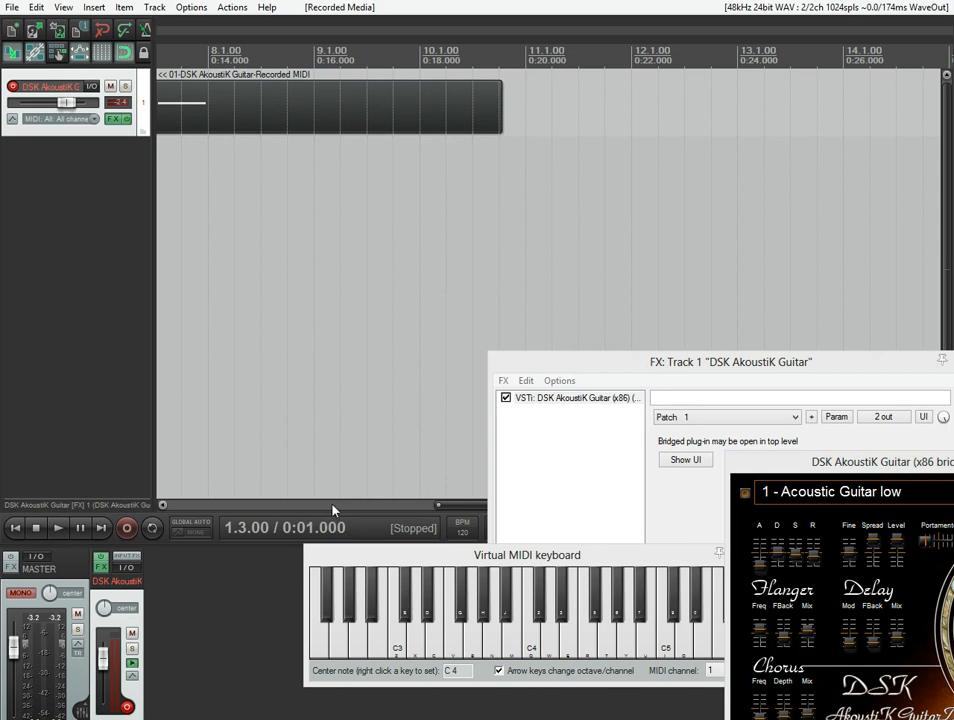
- Play back the recorded guitar take from its start and pause after the last note
drag(460, 508, 175, 506)
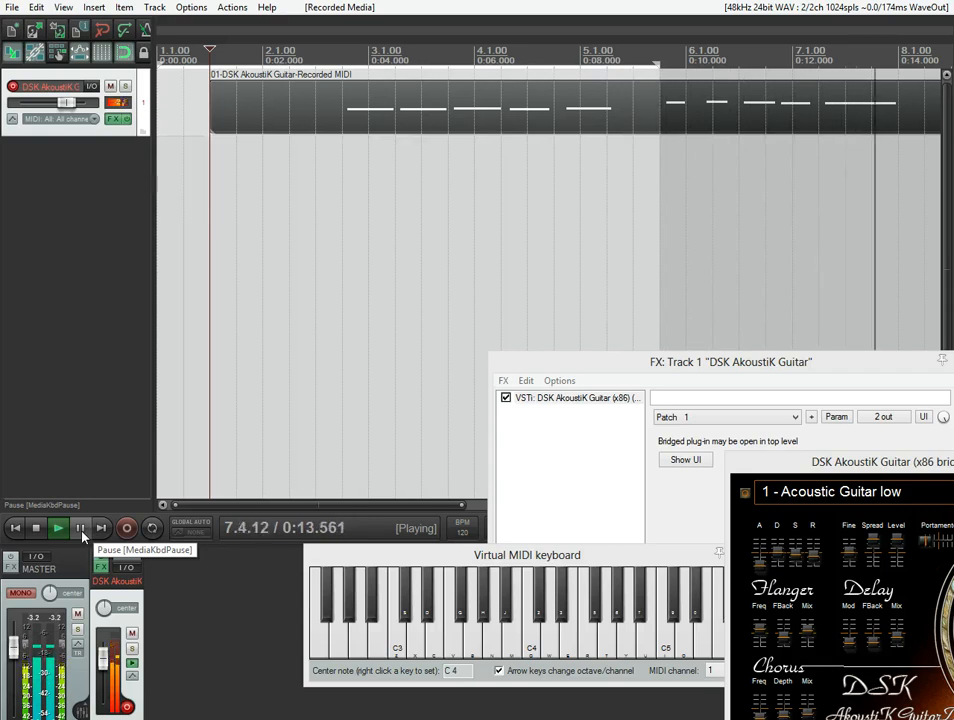
click(80, 528)
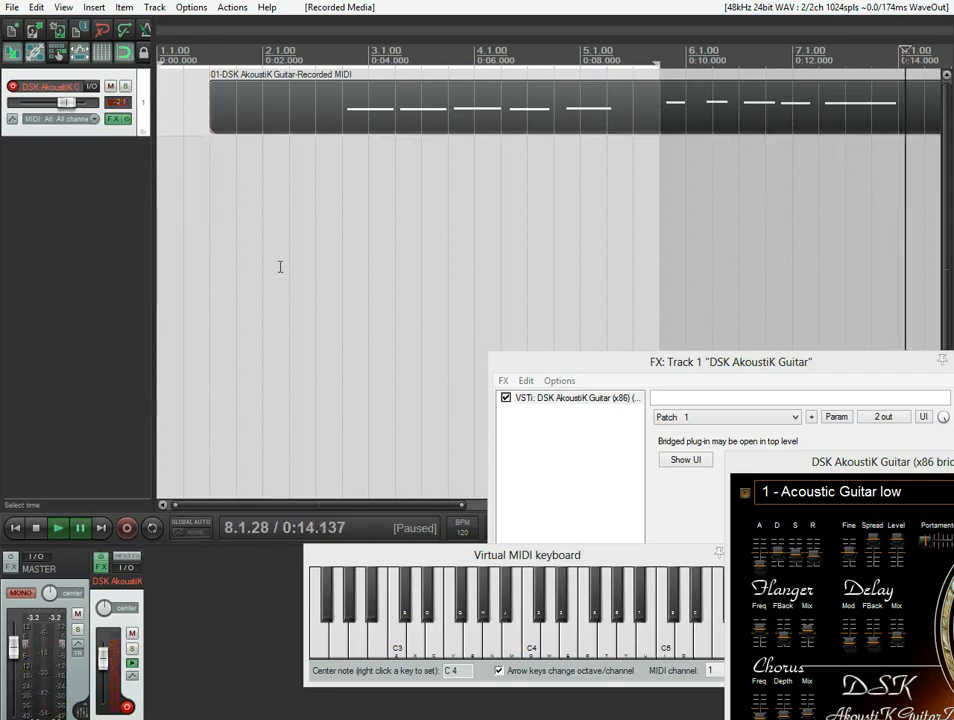
- Open the recorded item in the built-in MIDI editor and lengthen its last note, E4, to just past bar 8
right_click(292, 122)
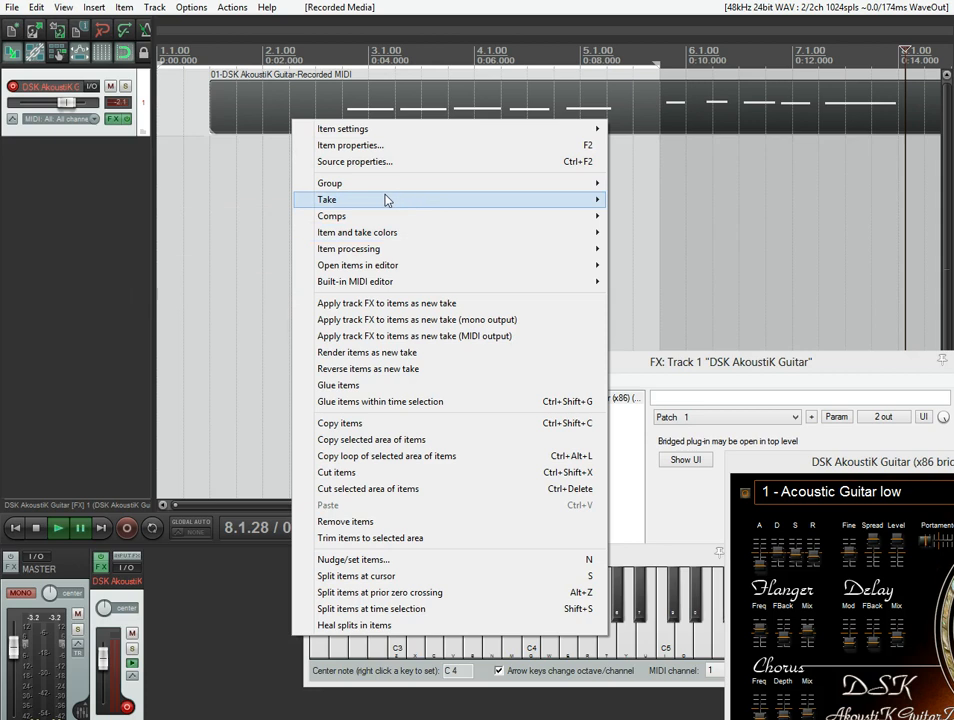
mouse_move(385, 283)
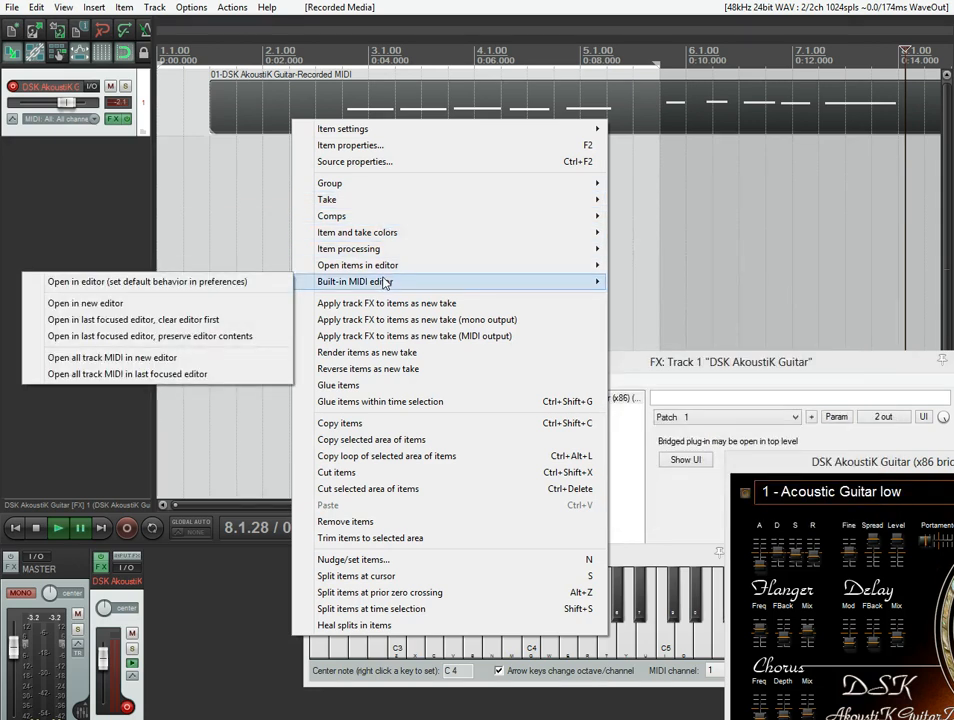
click(232, 289)
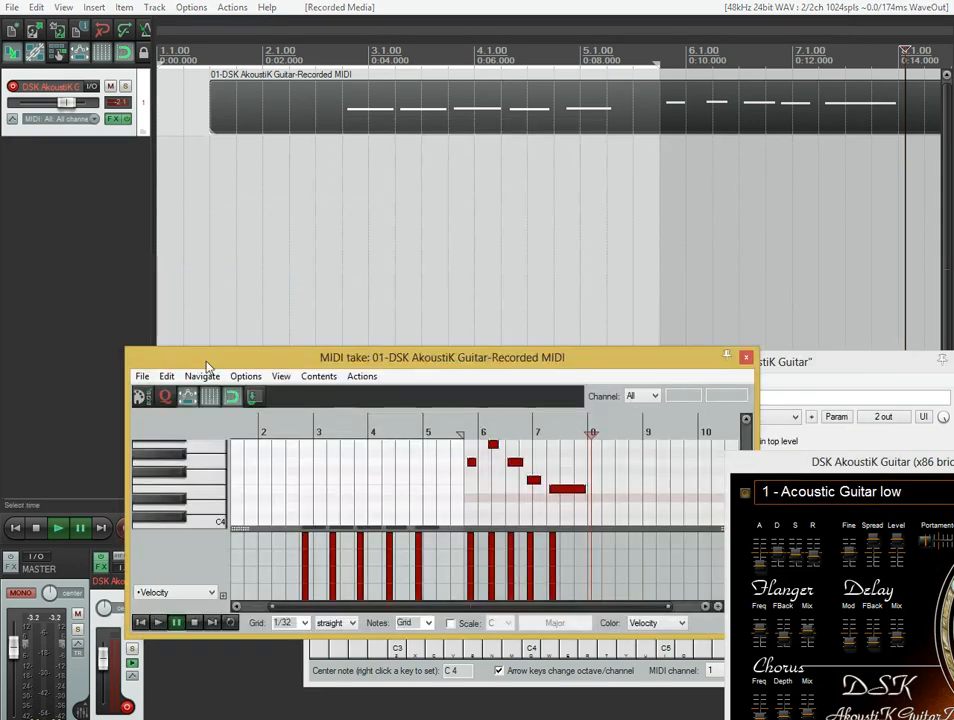
drag(198, 361, 167, 159)
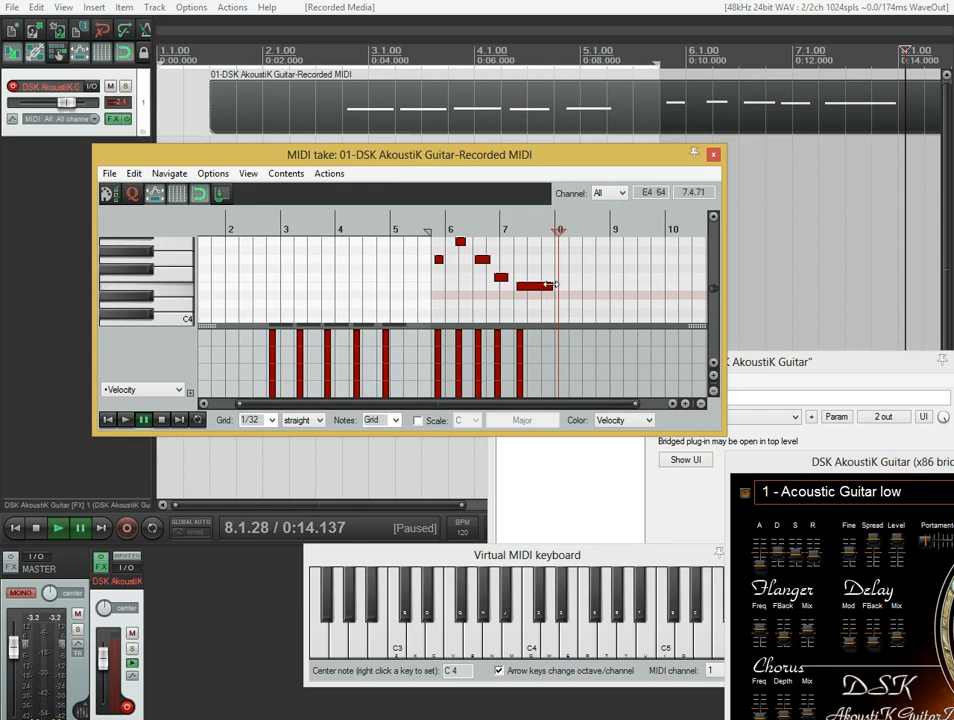
mouse_move(553, 286)
mouse_down()
mouse_move(589, 285)
mouse_move(563, 290)
mouse_up()
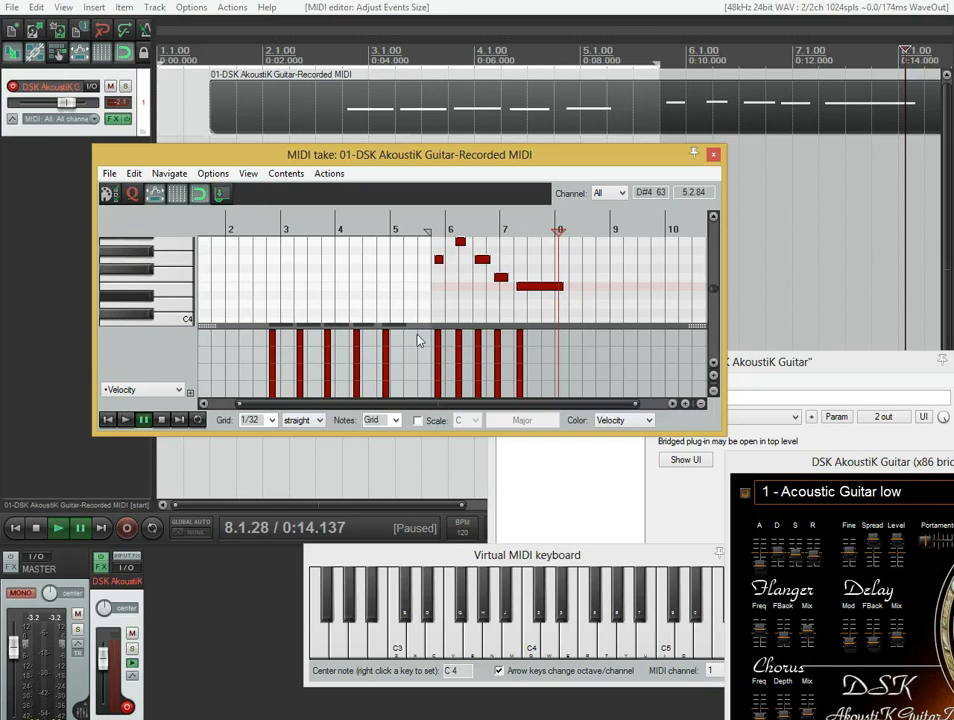
- Set the MIDI editor grid to 1/64 and quantize the position of all notes to it at 30% strength
click(256, 420)
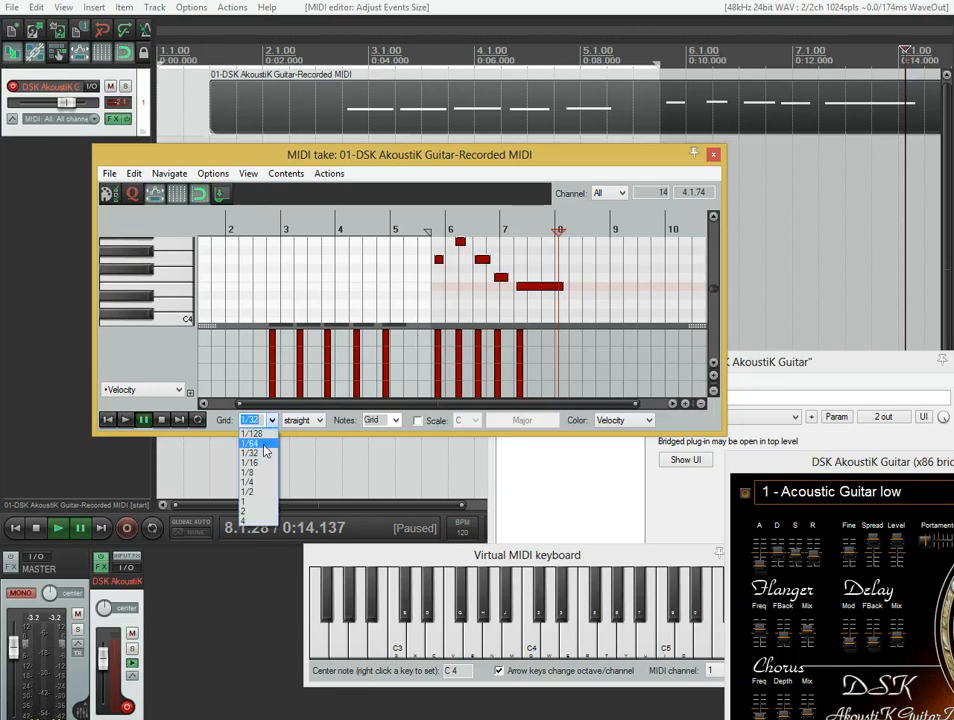
click(264, 444)
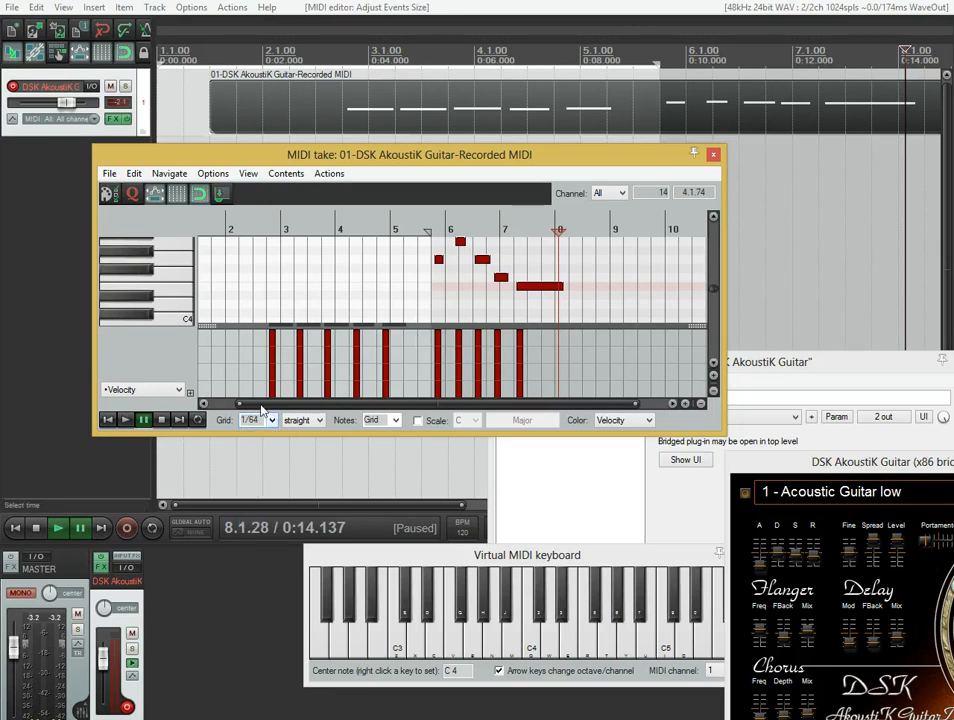
click(133, 196)
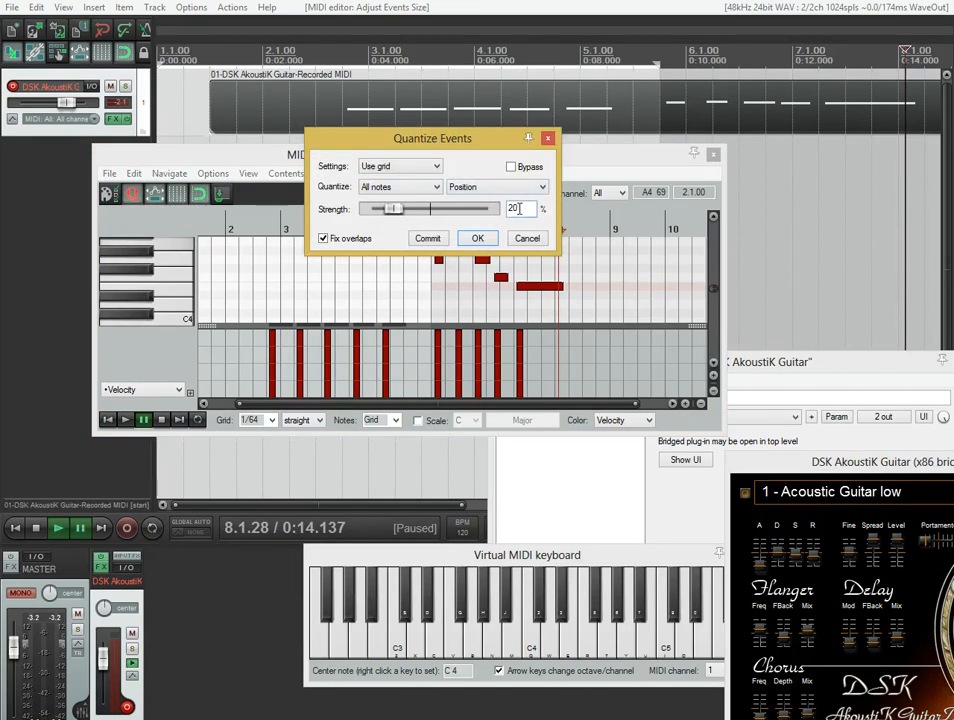
text(3)
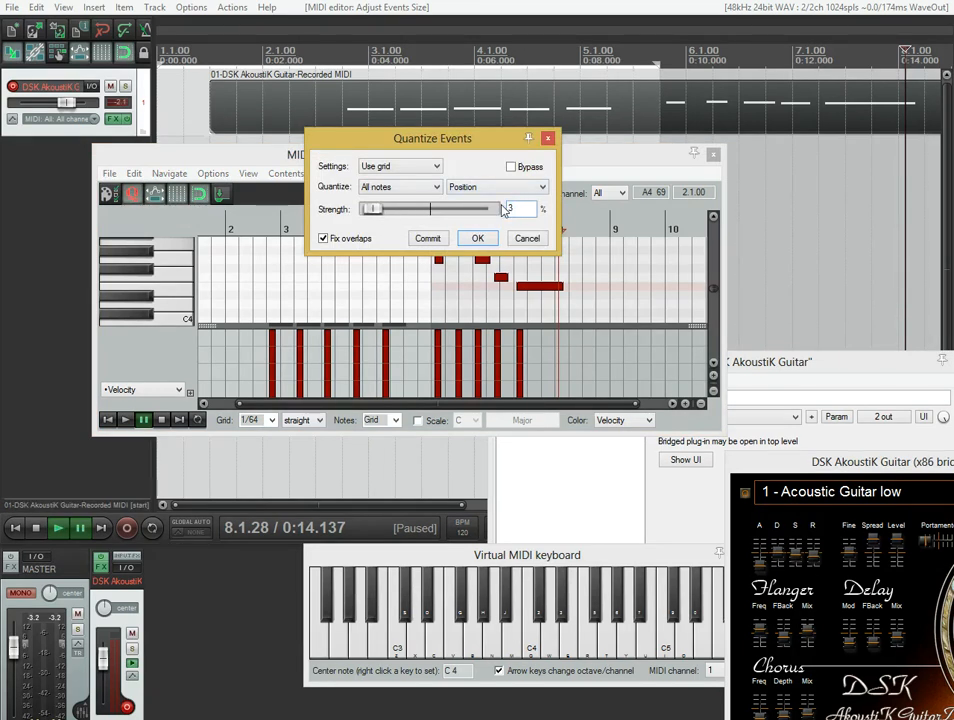
text(0)
click(485, 240)
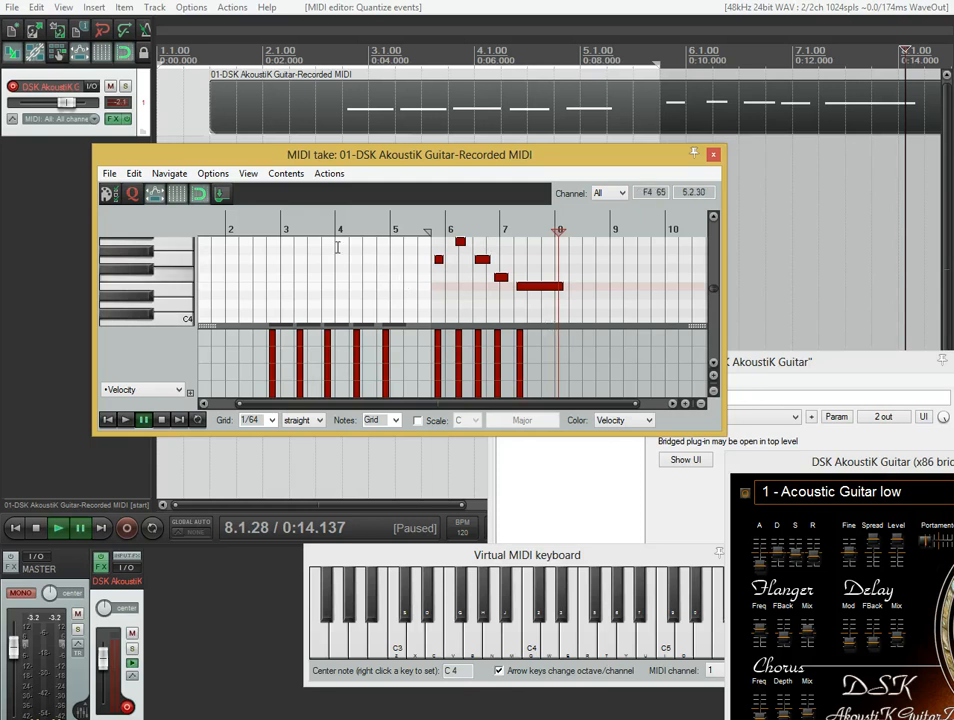
drag(157, 158, 199, 270)
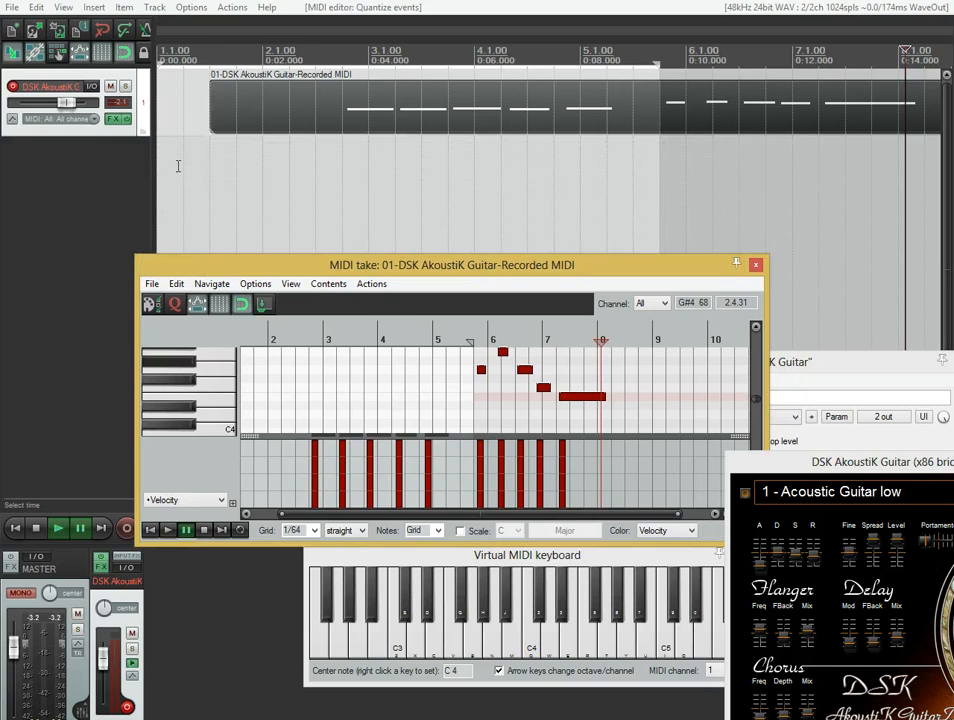